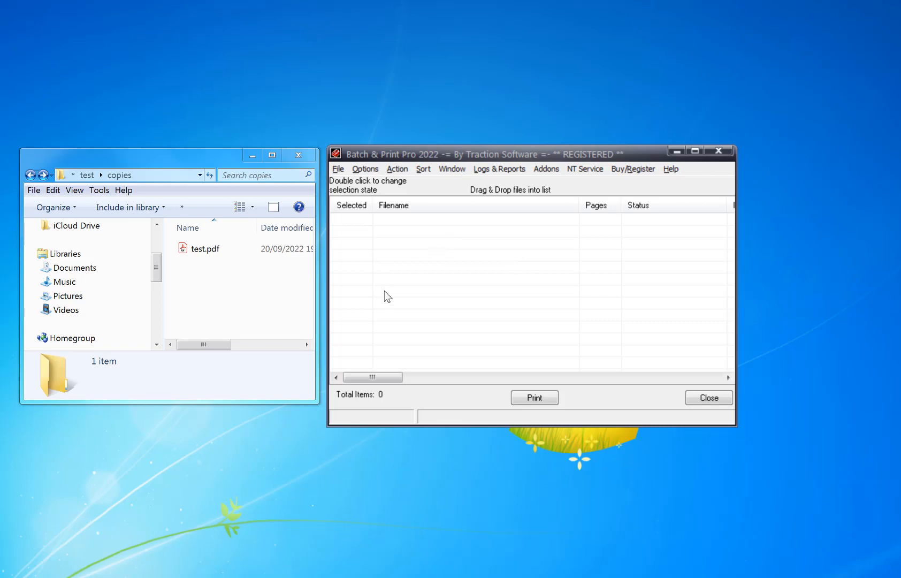
Set the Xerox WorkCentre 5855 PS printer's advanced properties to 2 copies and accept the print setup
{"action": "left_click", "coordinate": [339, 170]}
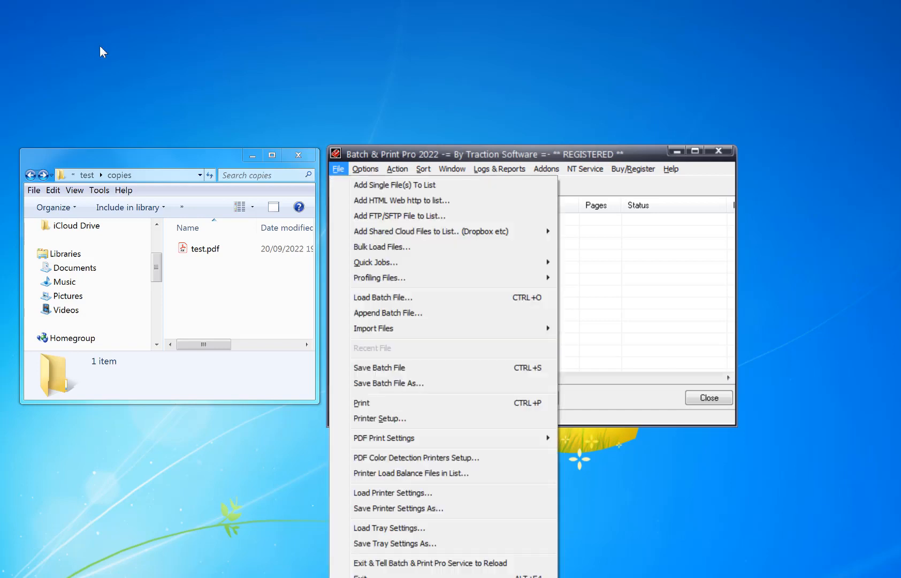
{"action": "left_click", "coordinate": [418, 420]}
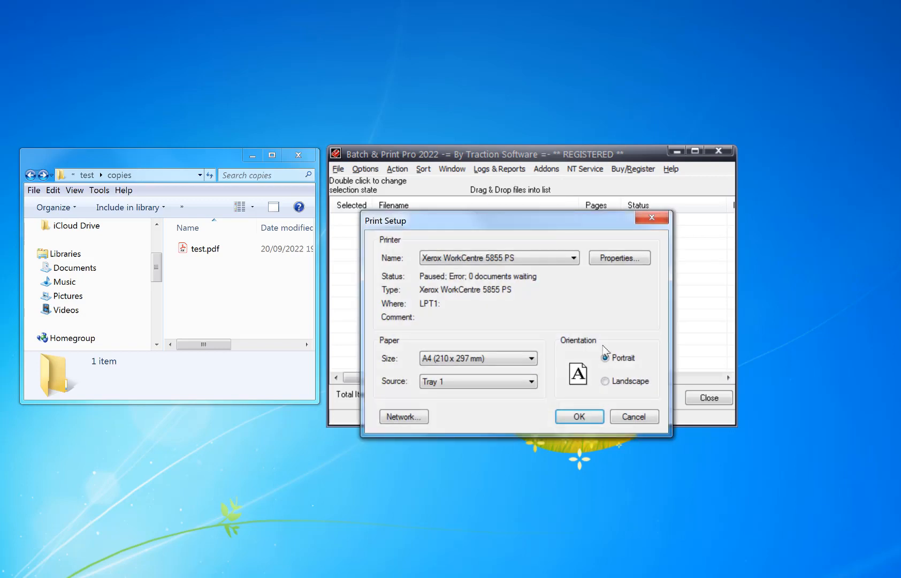
{"action": "left_click", "coordinate": [620, 259]}
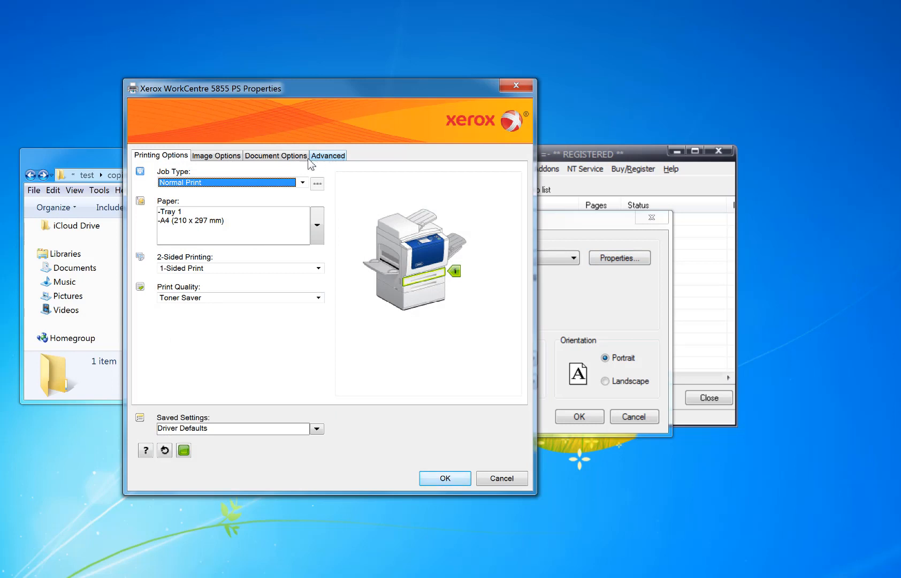
{"action": "left_click", "coordinate": [324, 158]}
{"action": "left_click", "coordinate": [224, 184]}
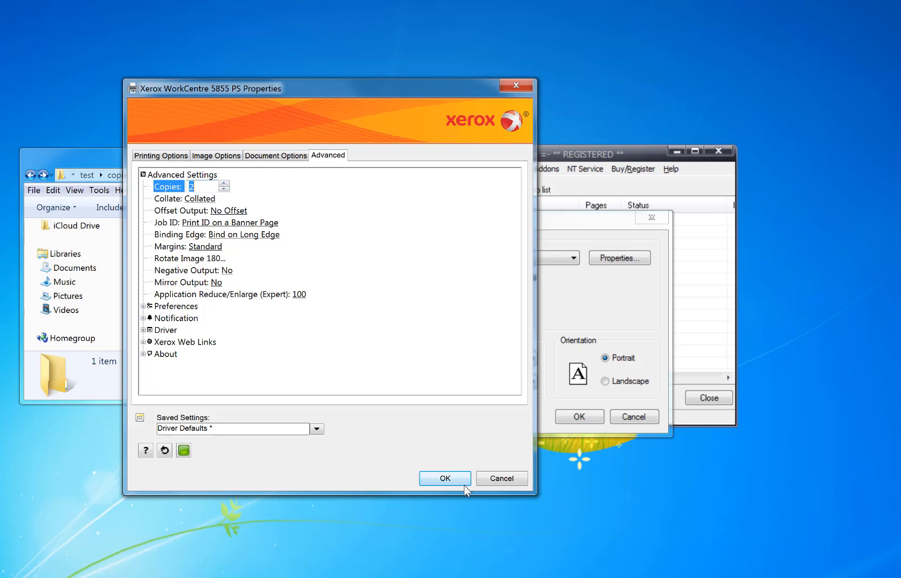
{"action": "left_click", "coordinate": [446, 478]}
{"action": "left_click", "coordinate": [583, 417]}
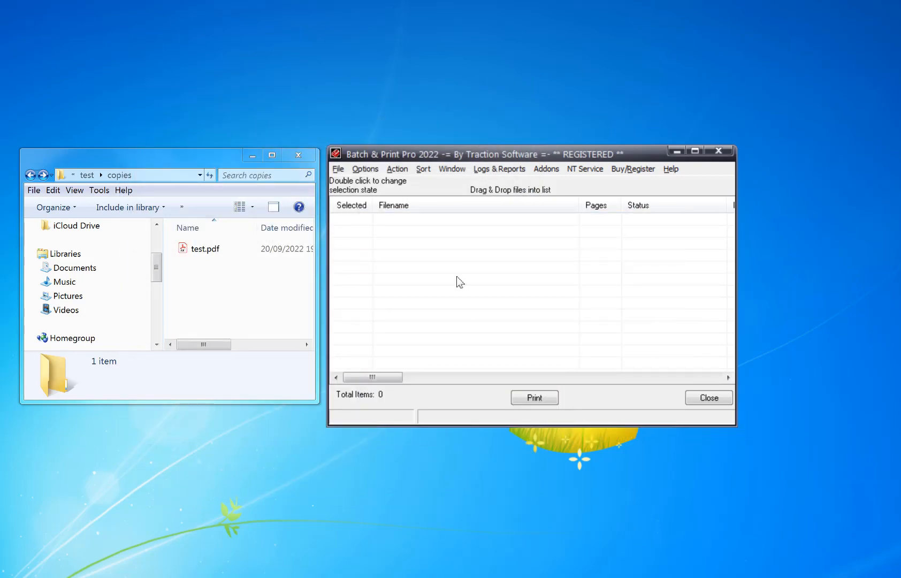
Save the current printer settings as 2copies.prs in C:\test\copies
{"action": "left_click", "coordinate": [338, 170]}
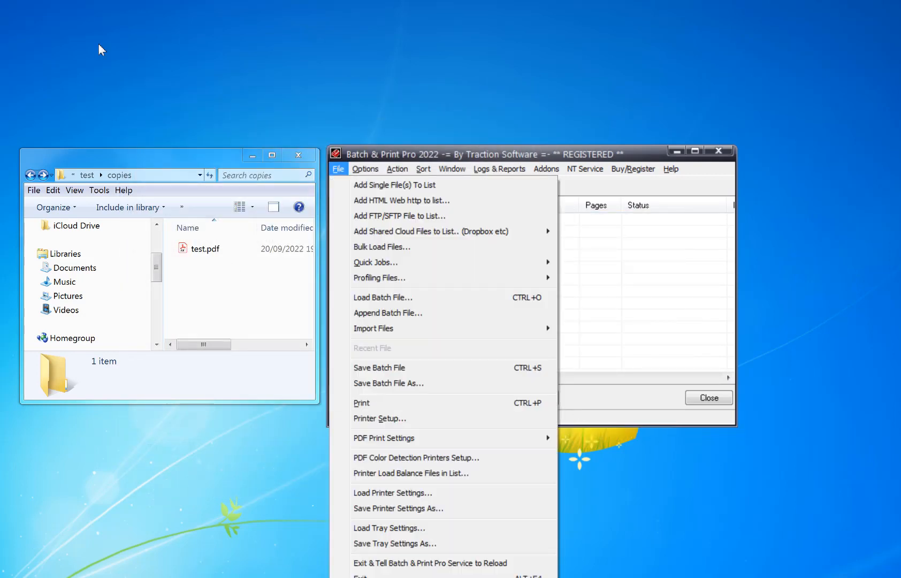
{"action": "left_click", "coordinate": [451, 511]}
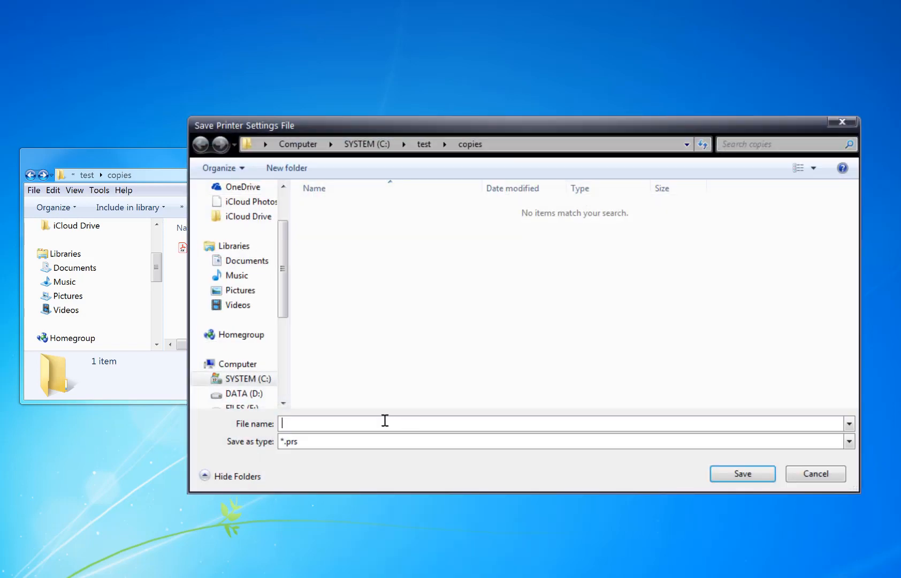
{"action": "left_click", "coordinate": [741, 474]}
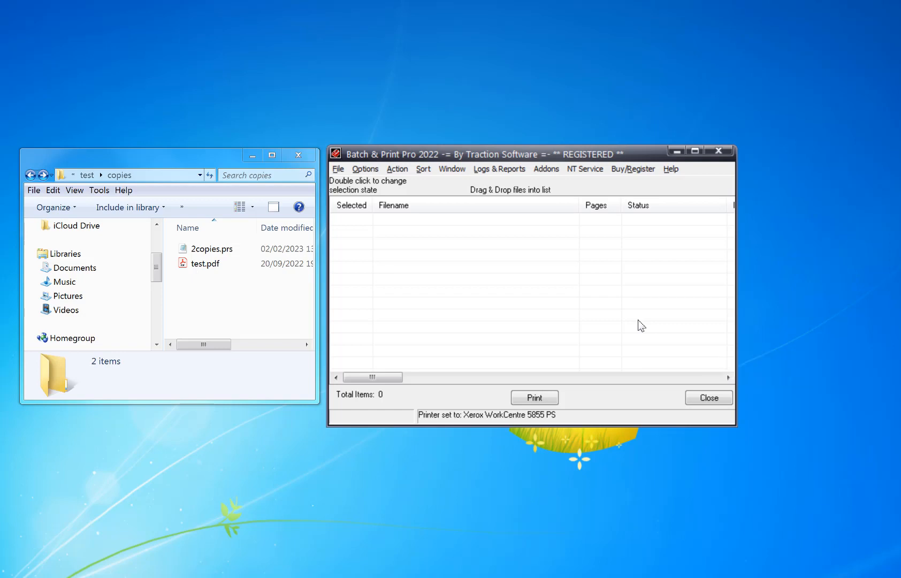
Set up a directory monitoring profile for C:\test\copies limited to .pdf files, using the 2copies.prs printer settings file
{"action": "left_click", "coordinate": [366, 171]}
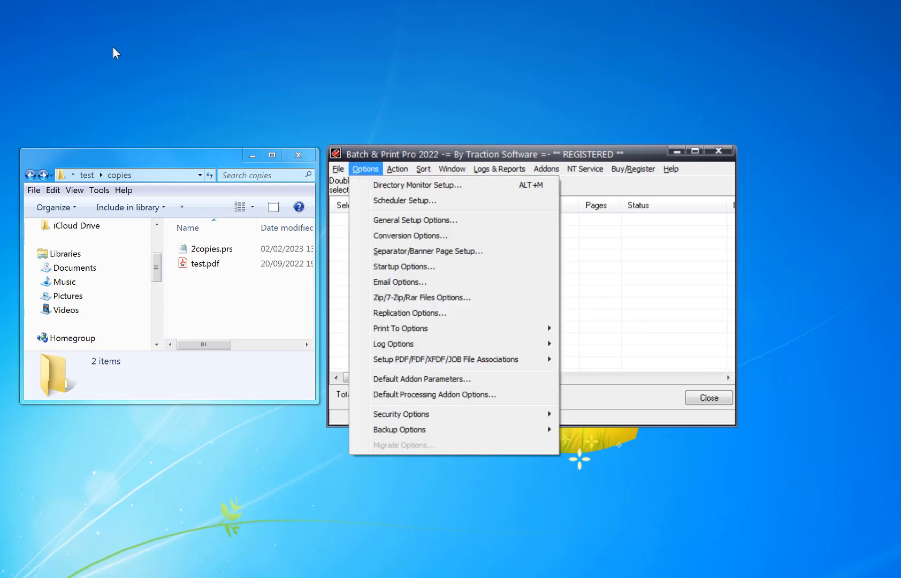
{"action": "left_click", "coordinate": [377, 184]}
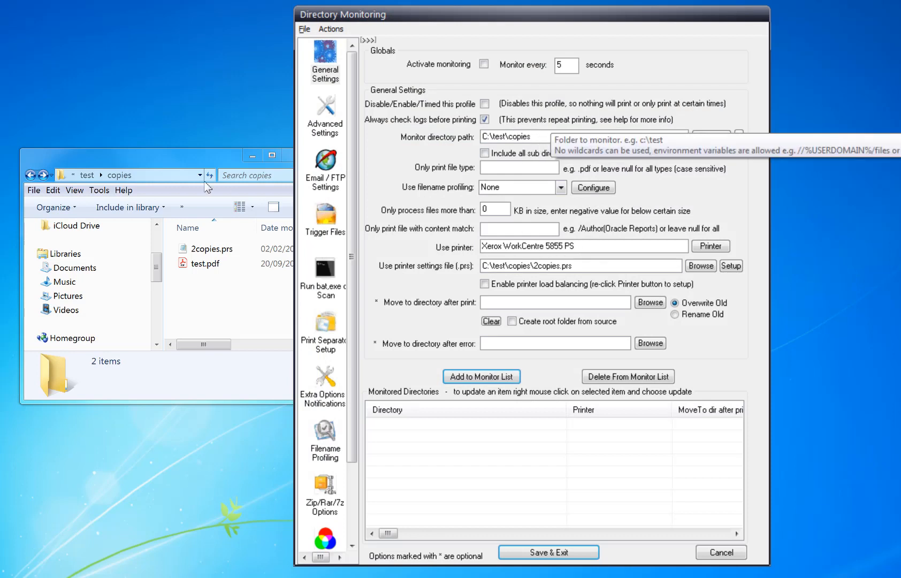
{"action": "left_click", "coordinate": [212, 159]}
{"action": "left_click", "coordinate": [170, 175]}
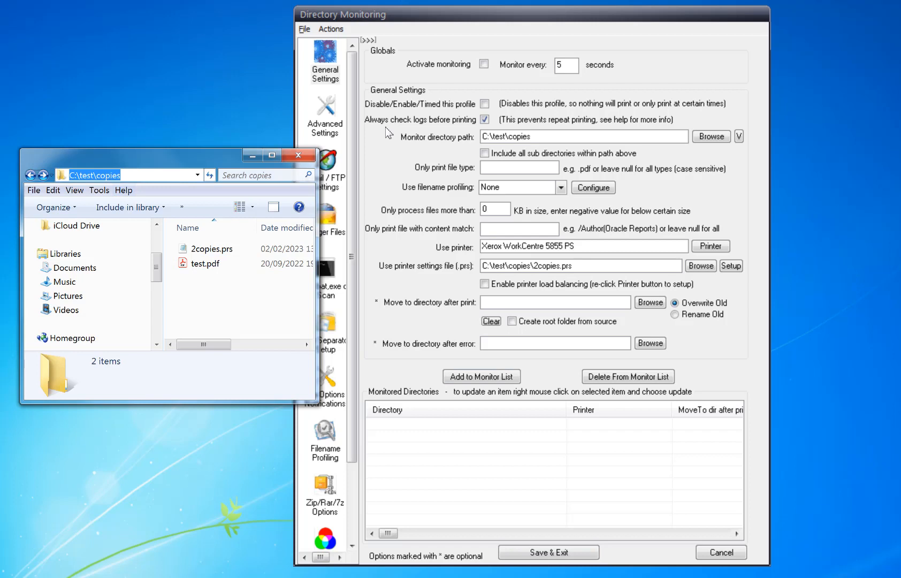
{"action": "left_click", "coordinate": [493, 168]}
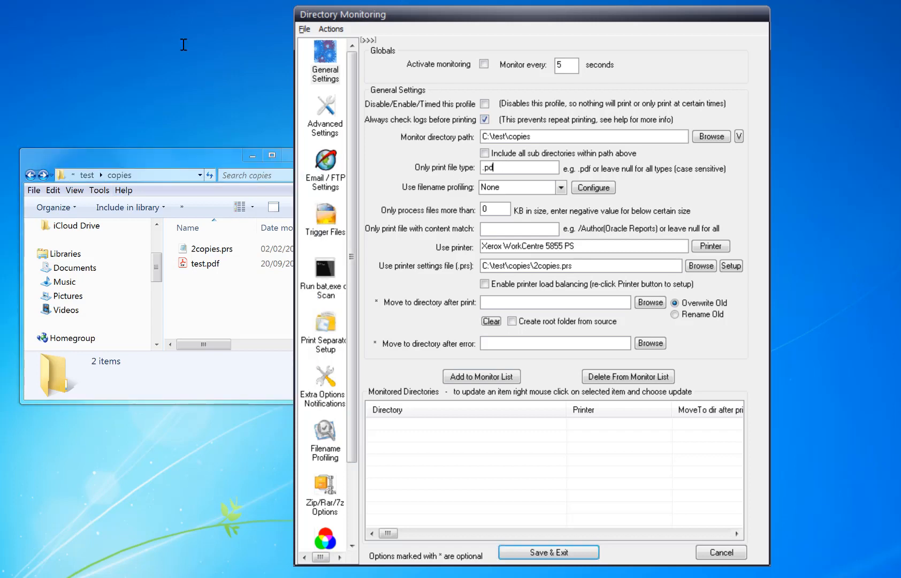
{"action": "left_click", "coordinate": [206, 264]}
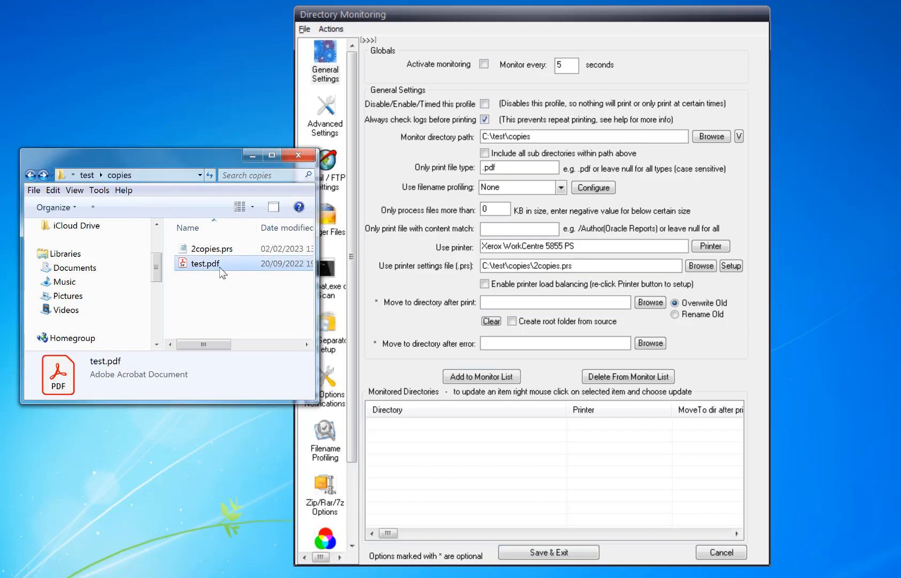
{"action": "left_click", "coordinate": [217, 288]}
{"action": "left_click", "coordinate": [594, 244]}
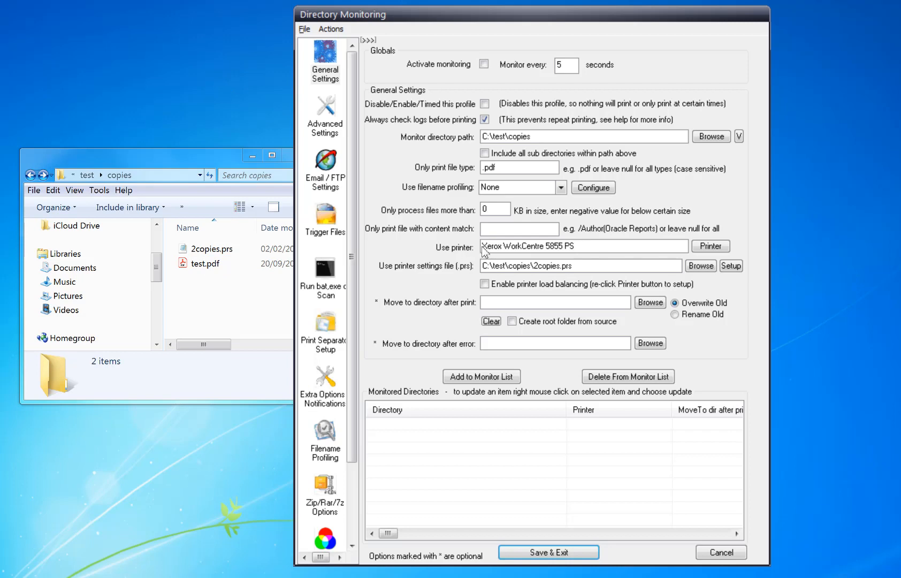
{"action": "left_click", "coordinate": [701, 266]}
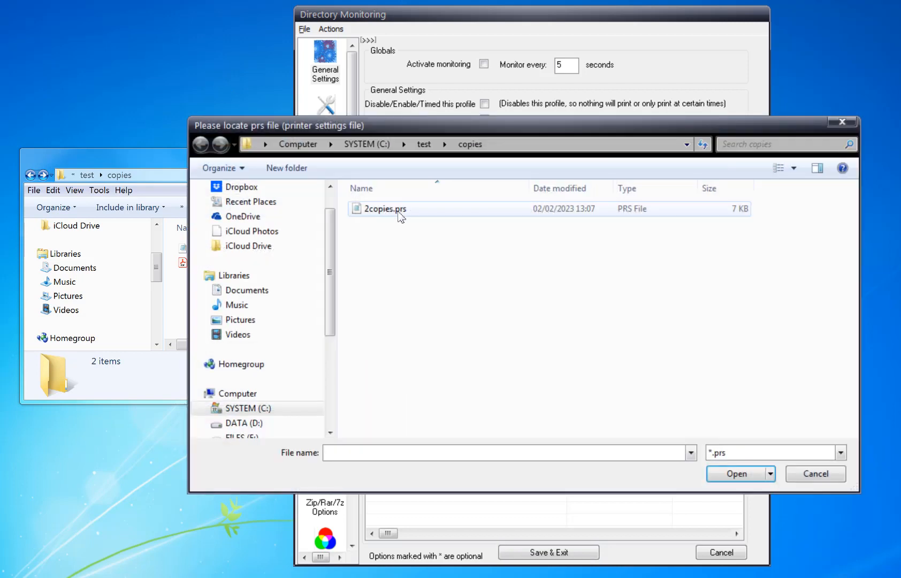
{"action": "double_click", "coordinate": [402, 210]}
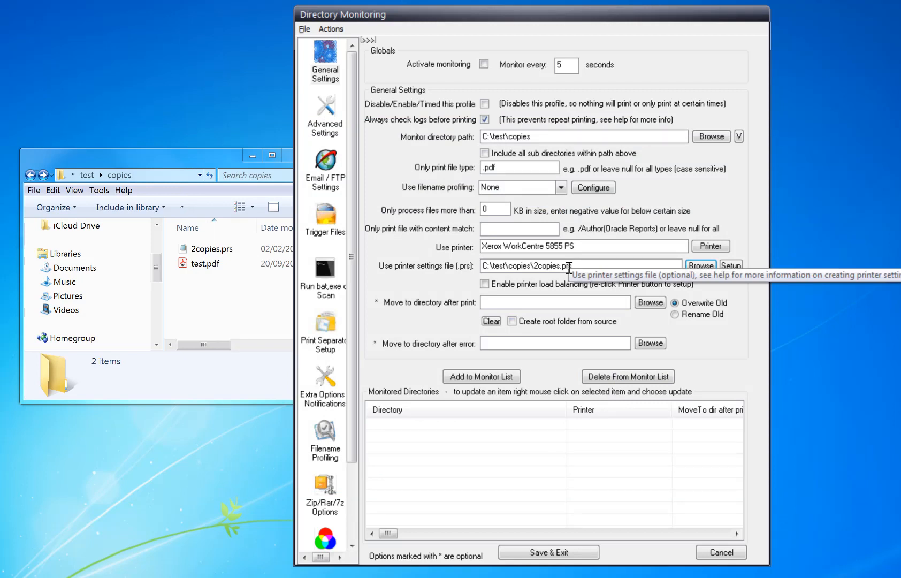
Add the C:\test\copies profile to the monitor list, then save the setup with monitoring activated
{"action": "left_click", "coordinate": [507, 377]}
{"action": "left_click", "coordinate": [645, 336]}
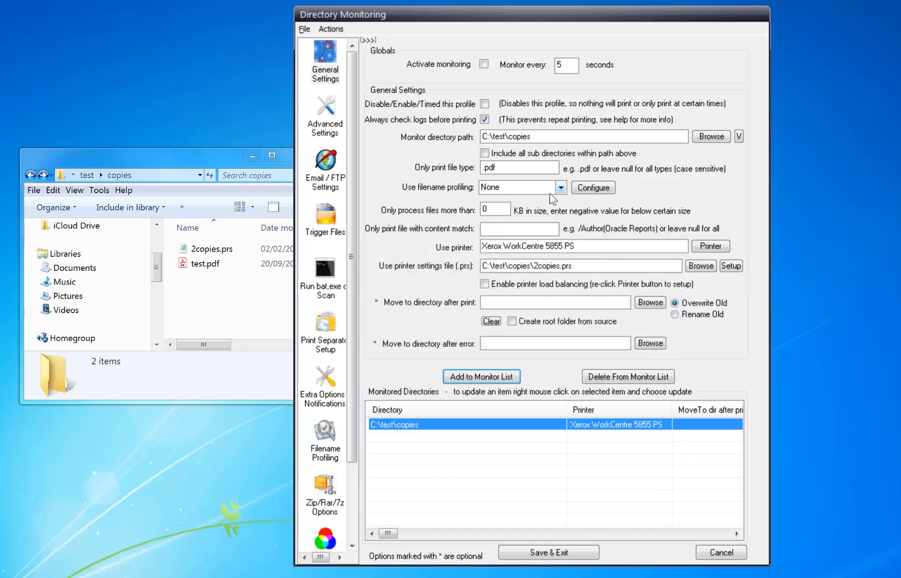
{"action": "left_click", "coordinate": [484, 64]}
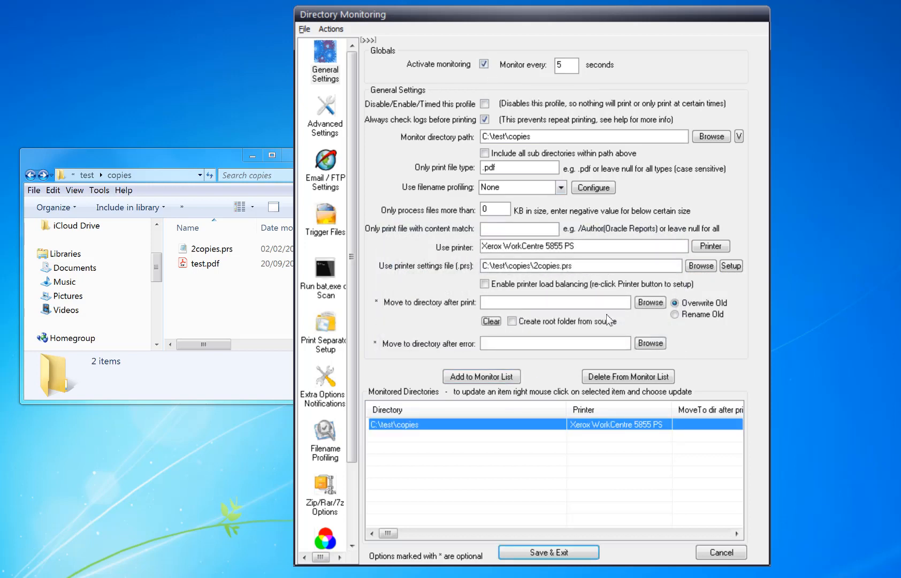
{"action": "left_click", "coordinate": [585, 558]}
Clear the print log so previously printed files can be printed again
{"action": "left_click", "coordinate": [499, 168]}
{"action": "mouse_move", "coordinate": [506, 183]}
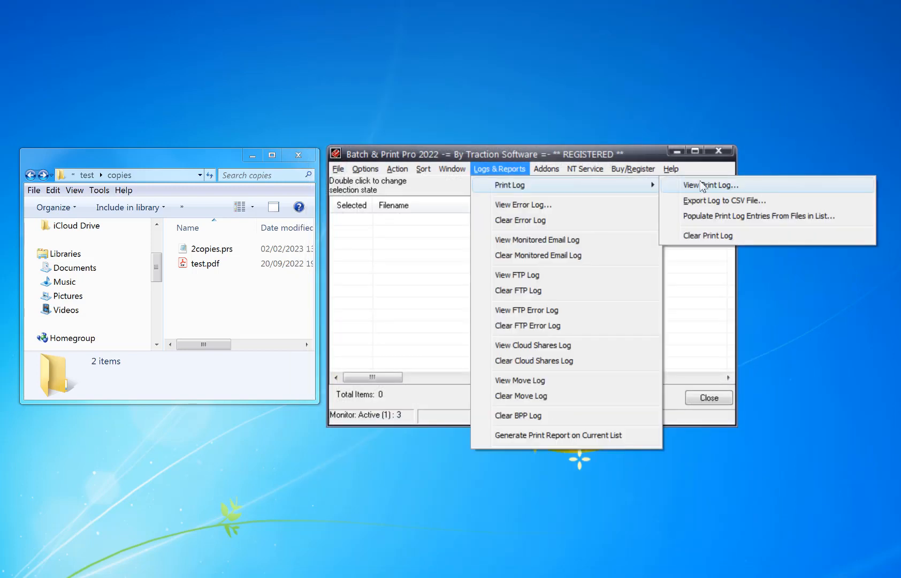
{"action": "left_click", "coordinate": [709, 235]}
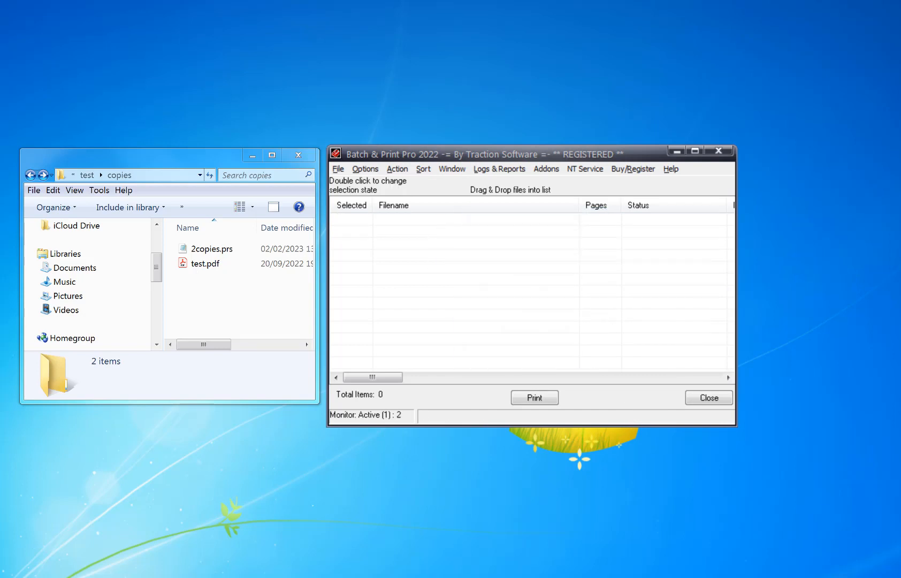
Examine the copies setting in the advanced properties of the test.pdf job in the Xerox print queue
{"action": "left_click", "coordinate": [557, 577]}
{"action": "right_click", "coordinate": [482, 302]}
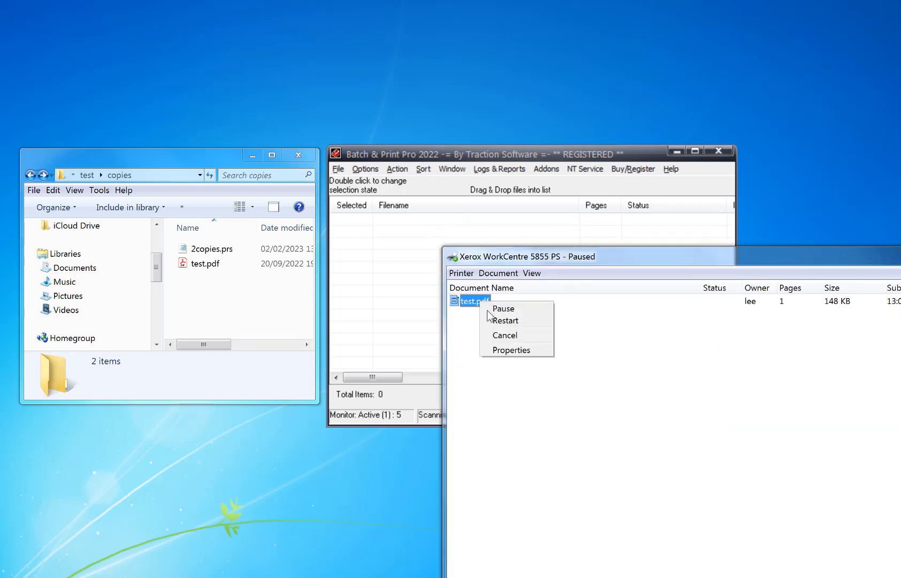
{"action": "left_click", "coordinate": [522, 348]}
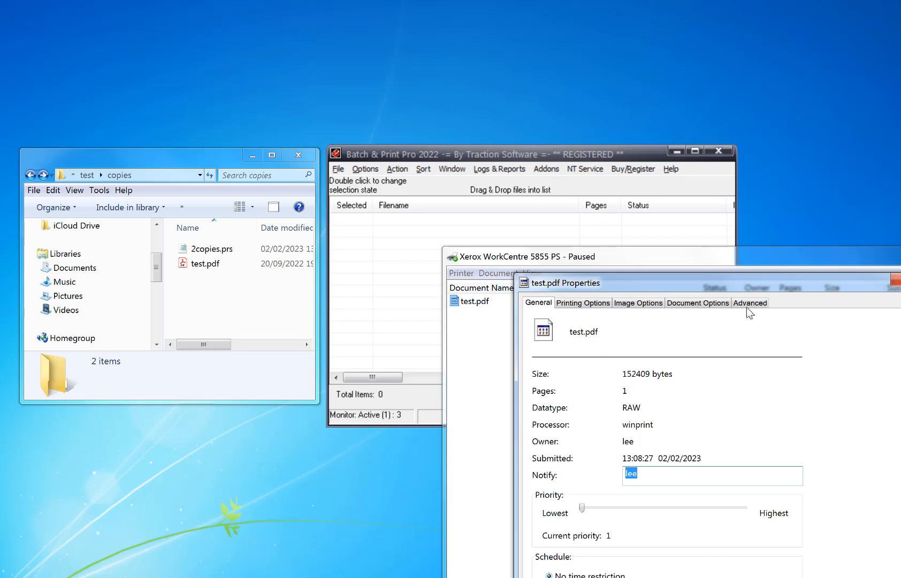
{"action": "left_click", "coordinate": [748, 304]}
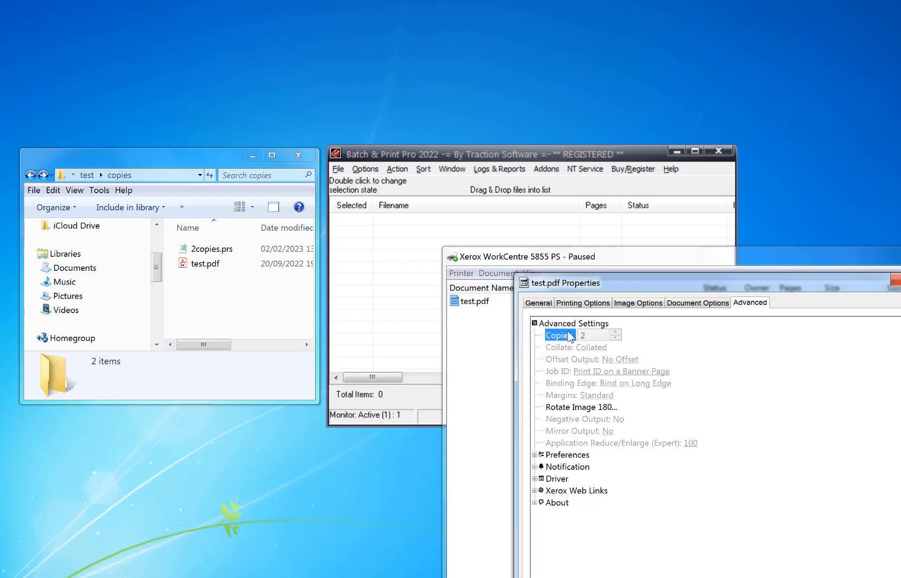
{"action": "left_click", "coordinate": [897, 279]}
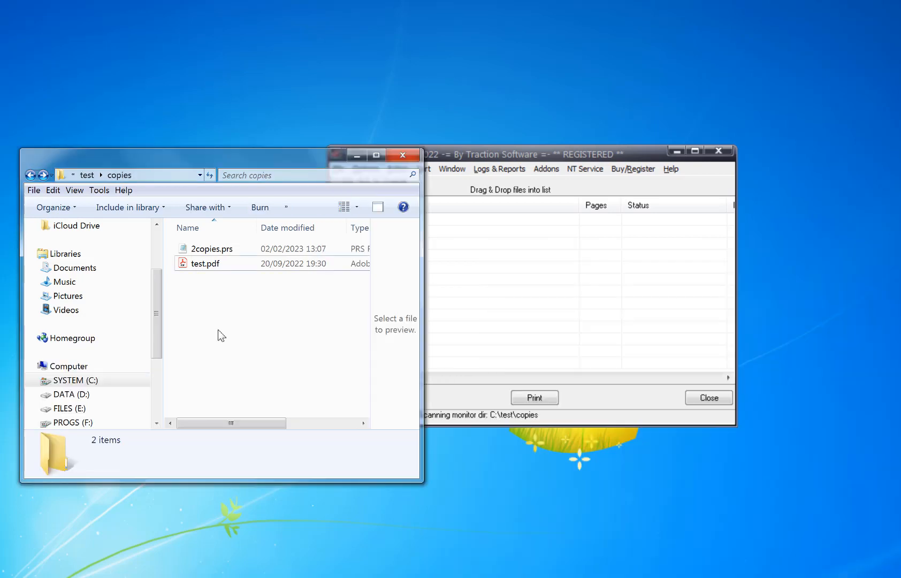
Create a new folder named 3 inside C:\test\copies
{"action": "right_click", "coordinate": [217, 334]}
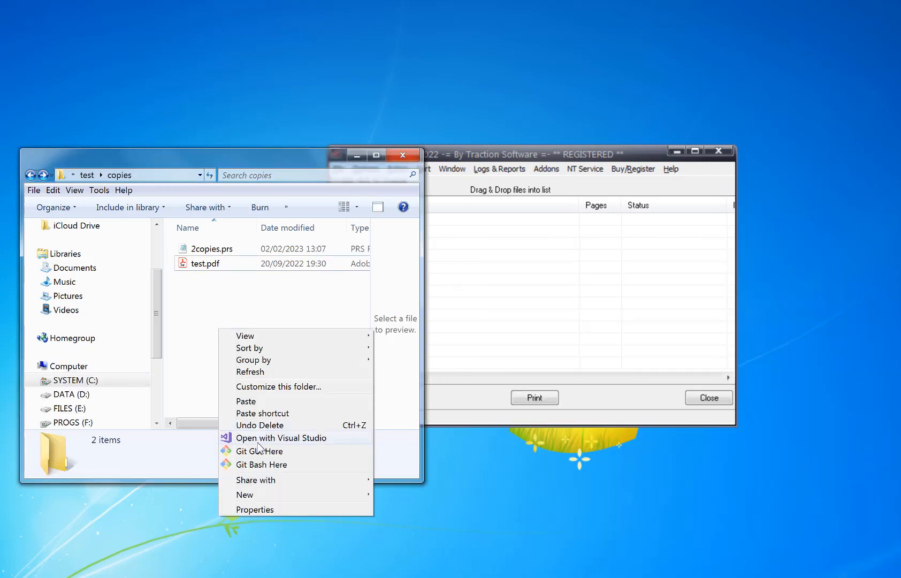
{"action": "mouse_move", "coordinate": [286, 487]}
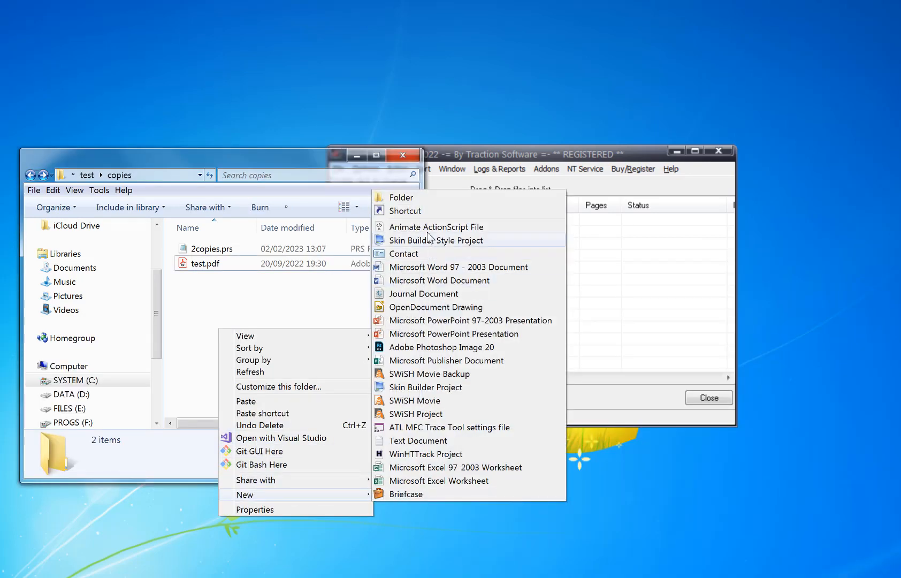
{"action": "left_click", "coordinate": [426, 202]}
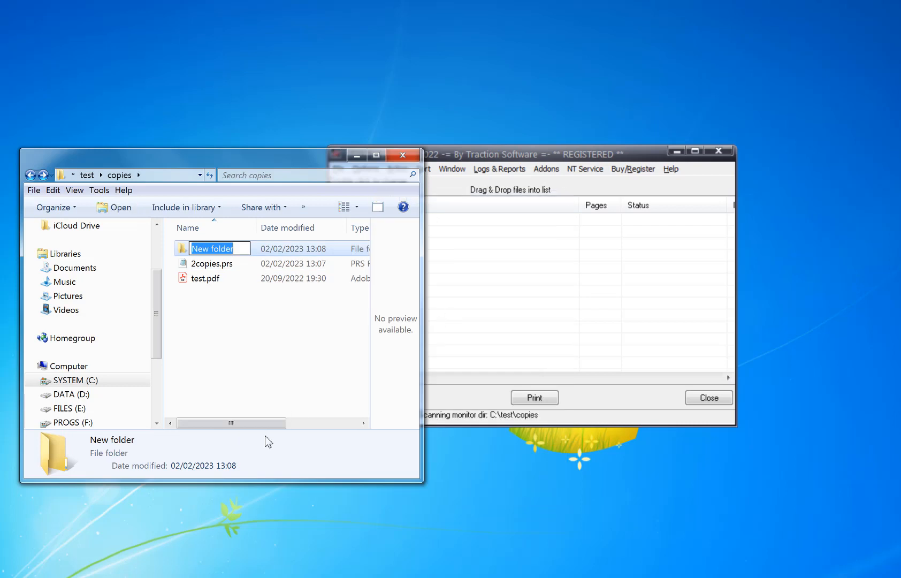
{"action": "type", "text": "3"}
{"action": "key", "text": "Return"}
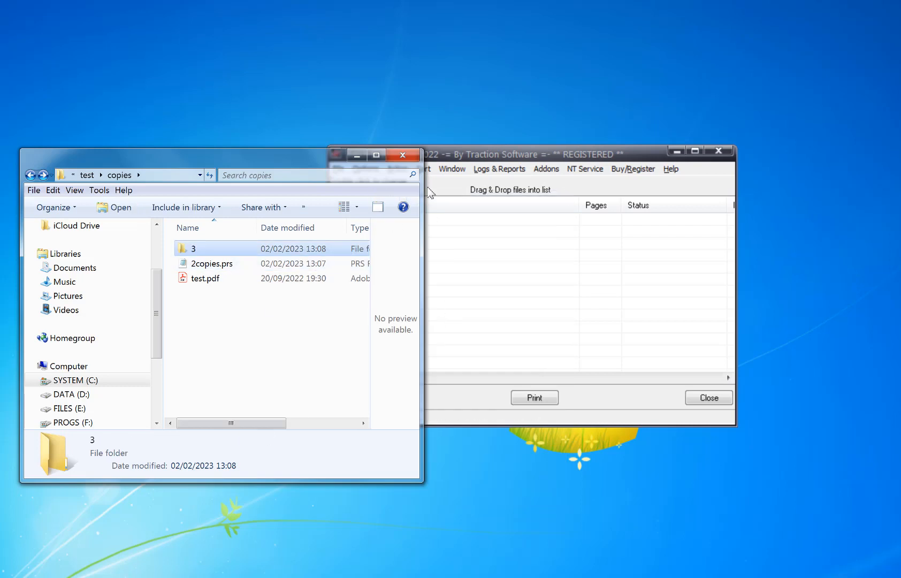
Copy test.pdf into folder 3, rename the copy to test3.pdf, and return to the copies folder
{"action": "right_click", "coordinate": [212, 279]}
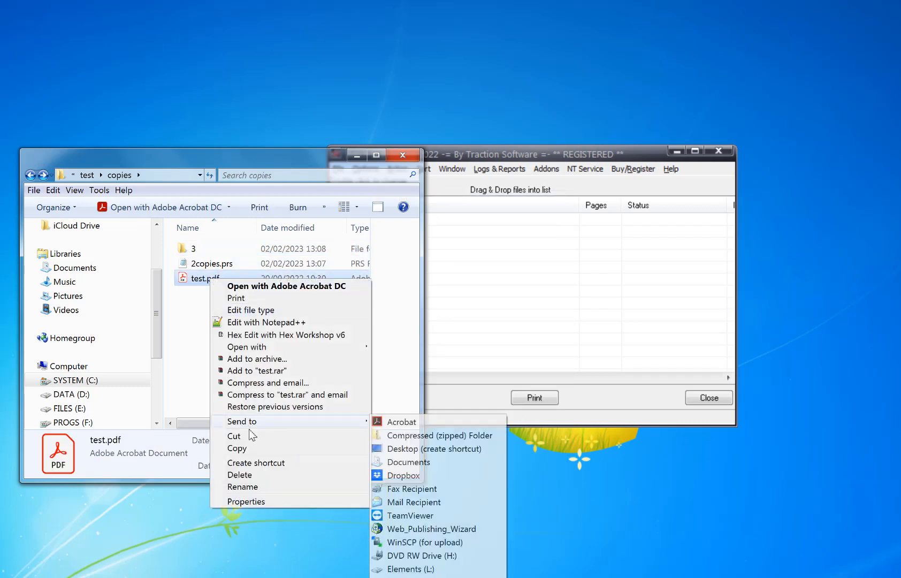
{"action": "left_click", "coordinate": [248, 436]}
{"action": "double_click", "coordinate": [210, 249]}
{"action": "right_click", "coordinate": [223, 304]}
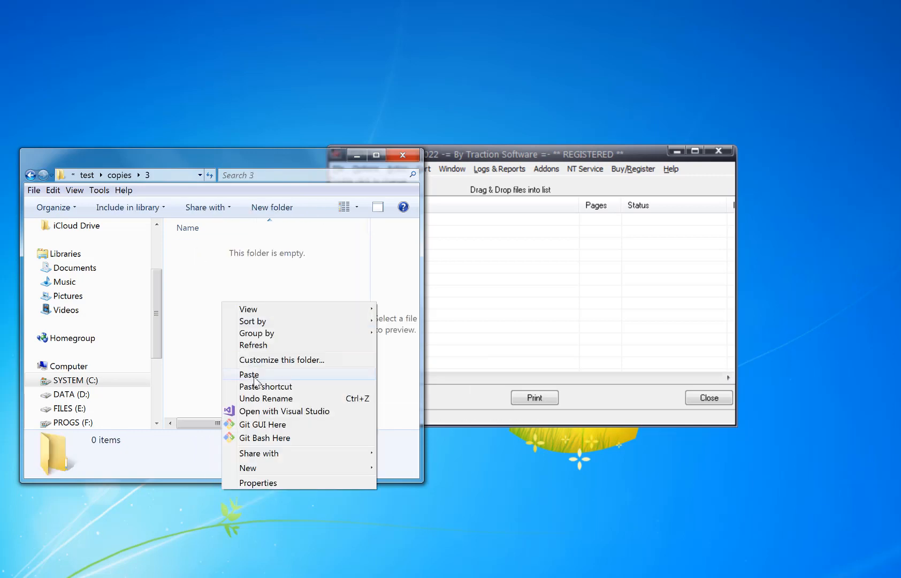
{"action": "left_click", "coordinate": [248, 375]}
{"action": "key", "text": "F2"}
{"action": "type", "text": "test3"}
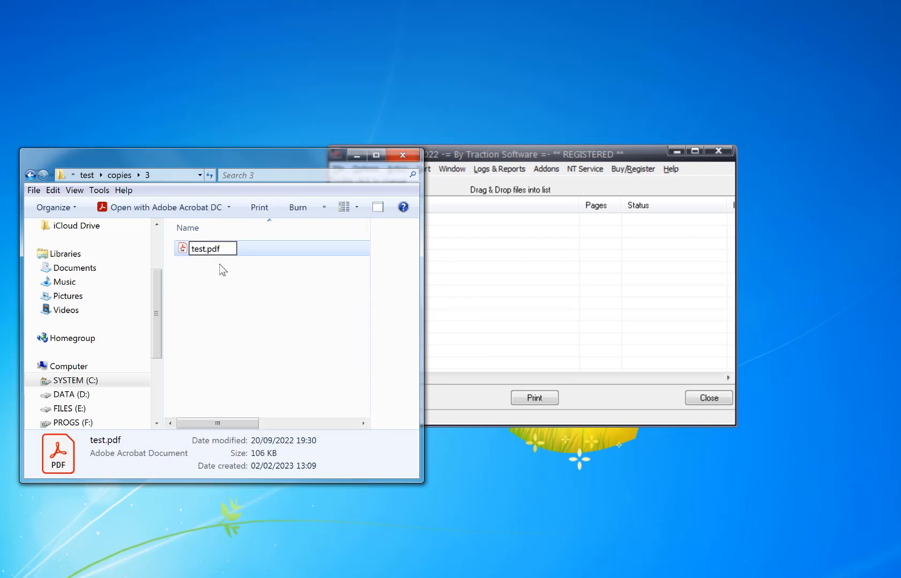
{"action": "left_click", "coordinate": [221, 267]}
{"action": "left_click", "coordinate": [120, 175]}
Add C:\test\copies\3 to the directory monitor list with C:\test\copies\3copies.prs as its printer settings file
{"action": "left_click", "coordinate": [361, 169]}
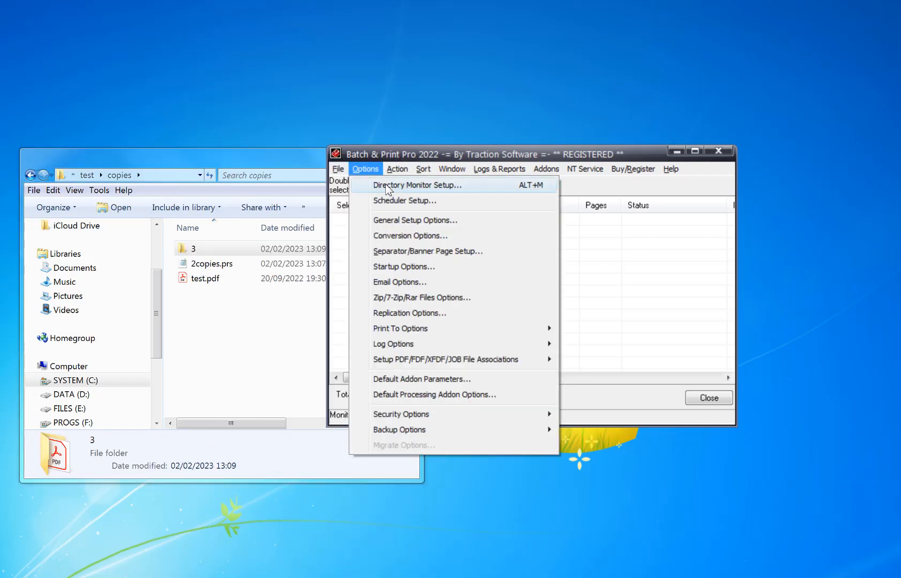
{"action": "left_click", "coordinate": [386, 186]}
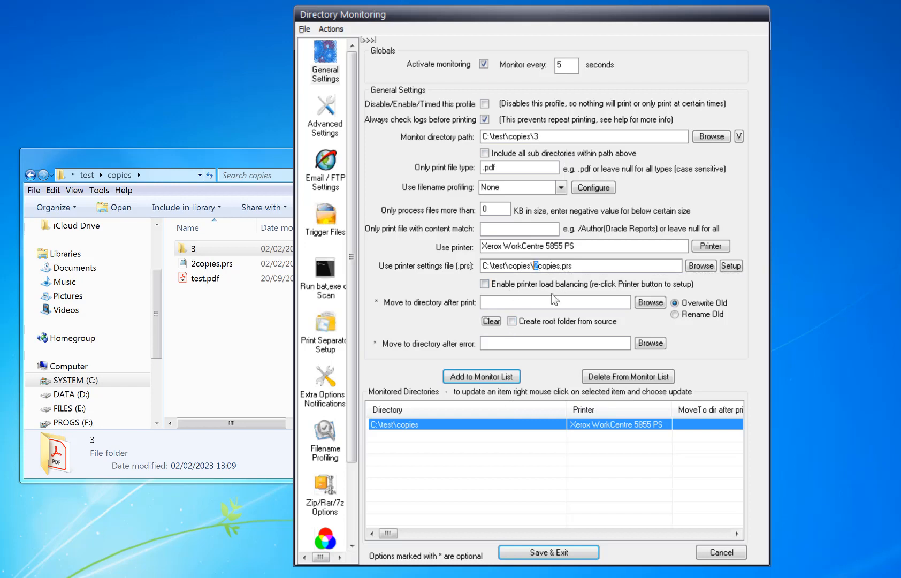
{"action": "type", "text": "3"}
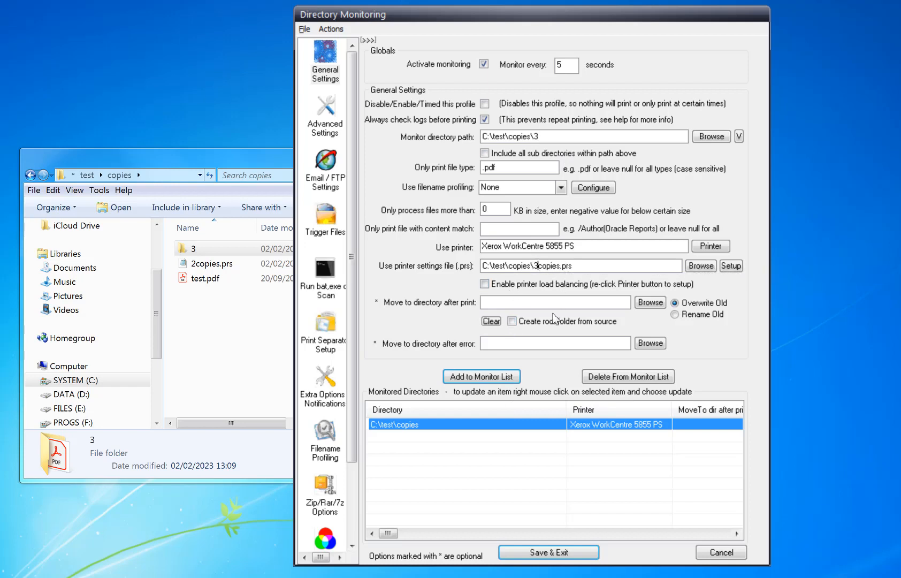
{"action": "left_click", "coordinate": [484, 376]}
{"action": "key", "text": "Return"}
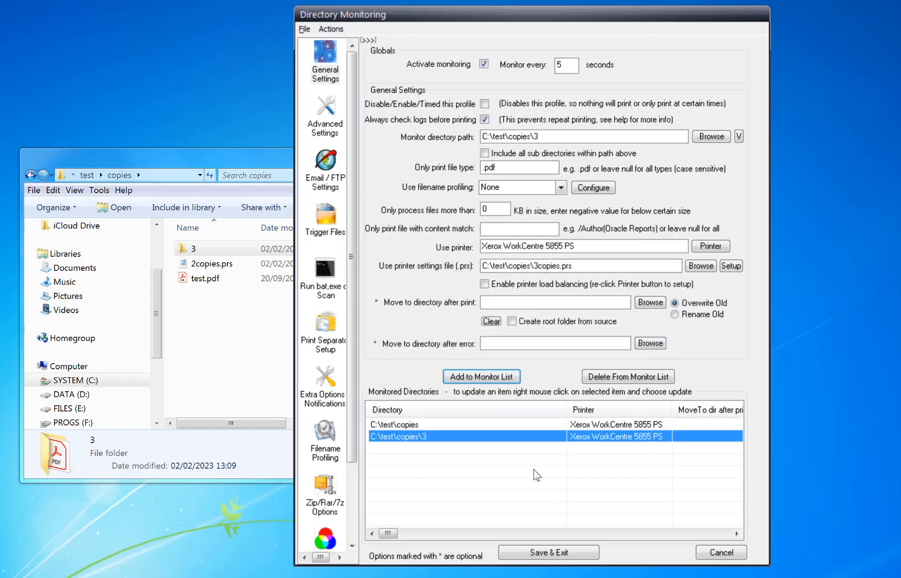
For the C:\test\copies\3 monitor entry, set up the Xerox WorkCentre 5855 PS printer settings with 3 copies
{"action": "left_click", "coordinate": [488, 424]}
{"action": "left_click", "coordinate": [489, 436]}
{"action": "left_click", "coordinate": [489, 425]}
{"action": "left_click", "coordinate": [489, 437]}
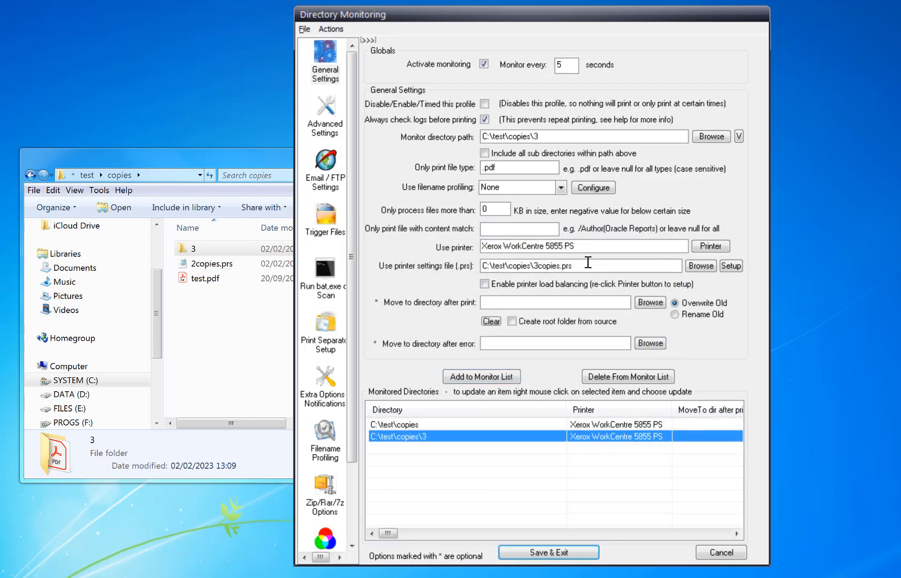
{"action": "left_click", "coordinate": [731, 266]}
{"action": "left_click", "coordinate": [586, 317]}
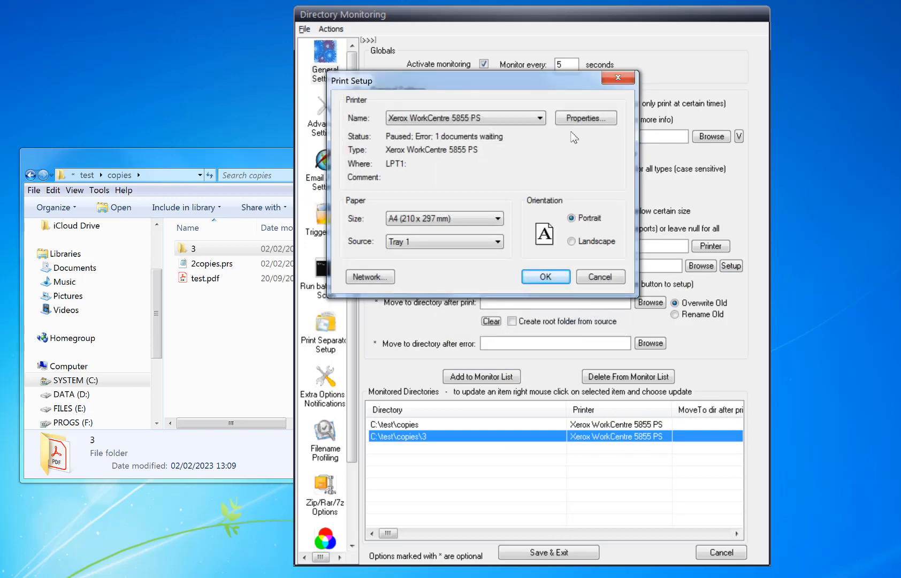
{"action": "left_click", "coordinate": [588, 118]}
{"action": "left_click", "coordinate": [313, 86]}
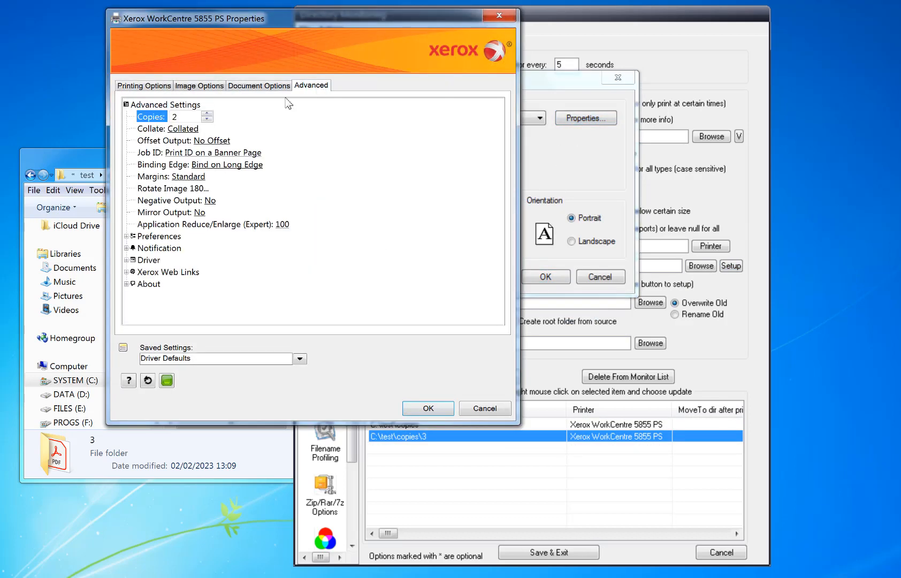
{"action": "left_click", "coordinate": [429, 408]}
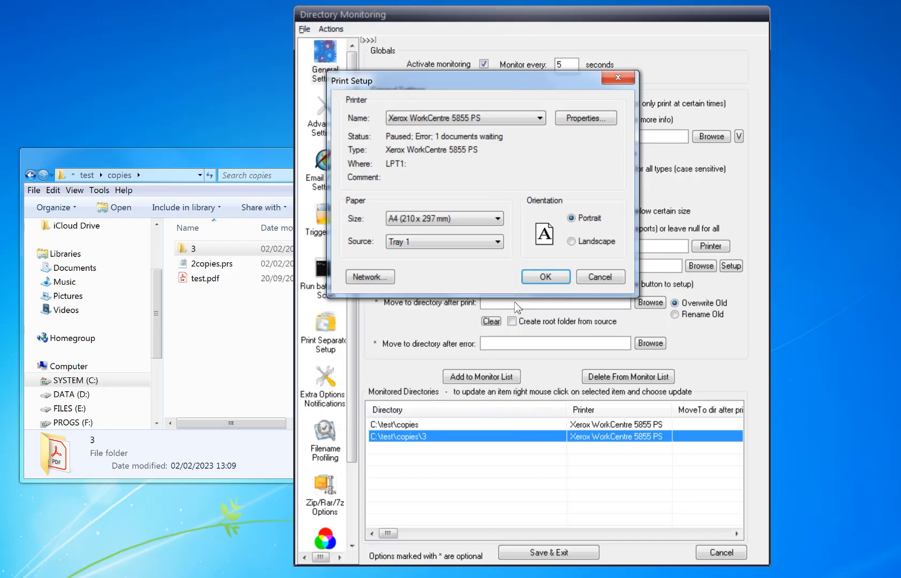
{"action": "left_click", "coordinate": [546, 277]}
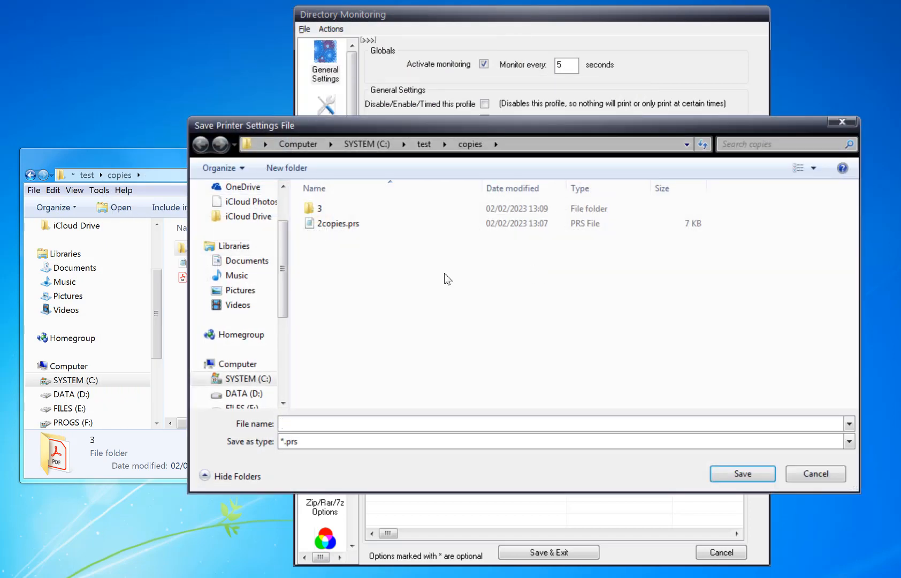
Save the printer settings file as 3copies.prs in C:\test\copies
{"action": "left_click", "coordinate": [323, 227]}
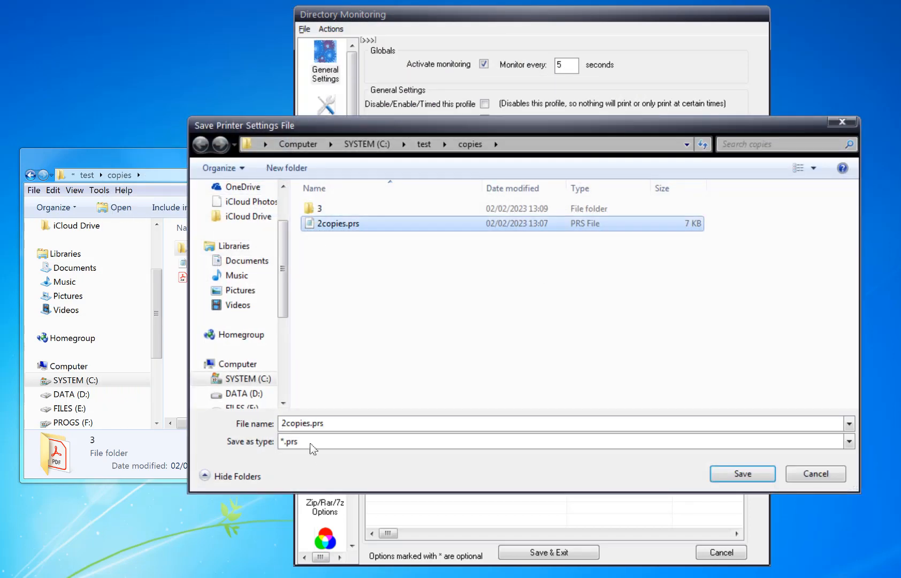
{"action": "double_click", "coordinate": [284, 425]}
{"action": "left_click", "coordinate": [285, 426]}
{"action": "key", "text": "BackSpace"}
{"action": "type", "text": "3"}
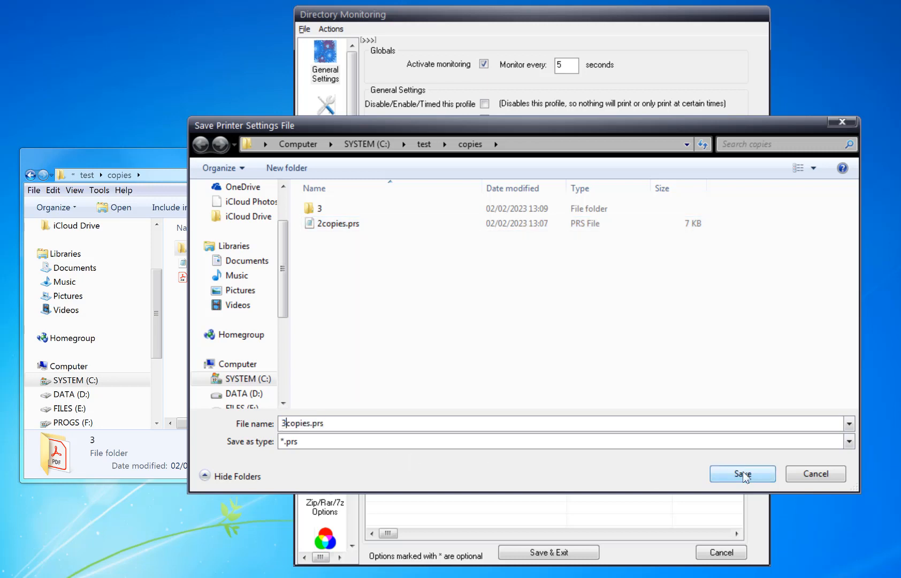
{"action": "left_click", "coordinate": [743, 473]}
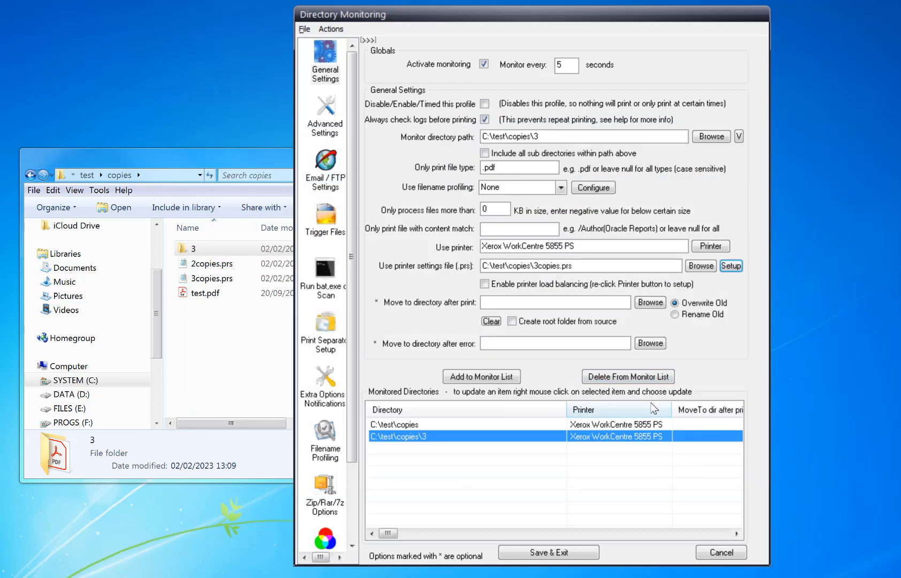
Check the printer settings files assigned to both monitored directories, and save and exit the directory monitoring configuration
{"action": "left_click", "coordinate": [527, 425]}
{"action": "left_click", "coordinate": [525, 436]}
{"action": "left_click", "coordinate": [523, 424]}
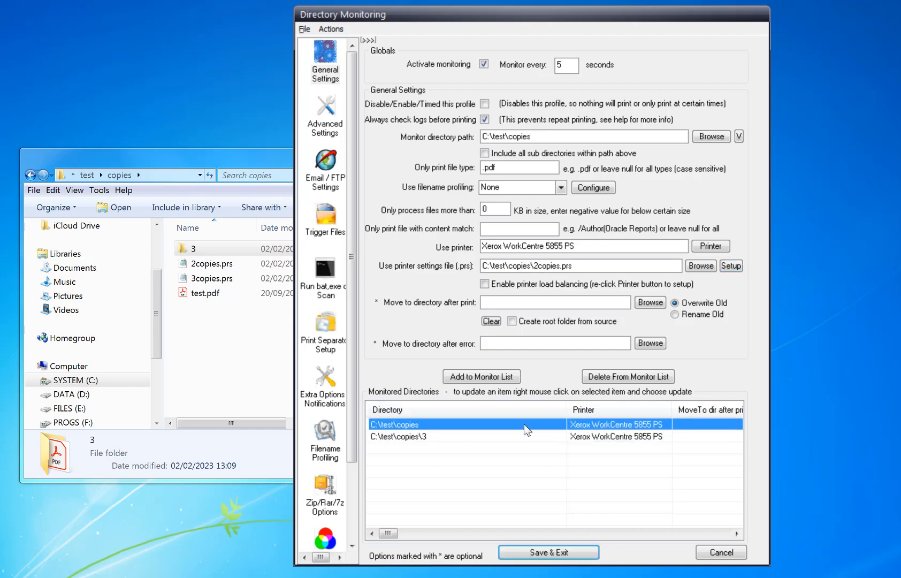
{"action": "left_click", "coordinate": [440, 436]}
{"action": "left_click", "coordinate": [573, 558]}
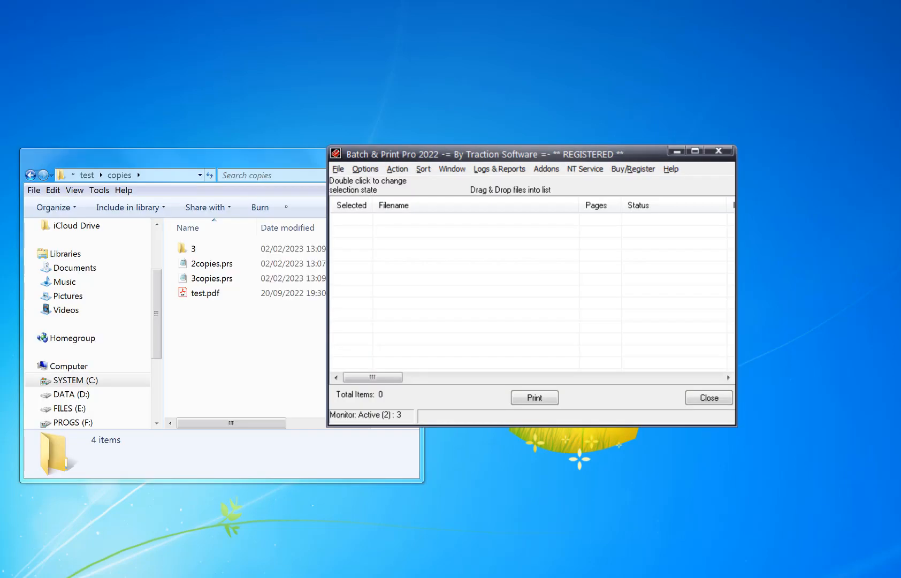
Open the Xerox print queue and examine the copies setting in the advanced properties of the test3.pdf job
{"action": "double_click", "coordinate": [876, 577]}
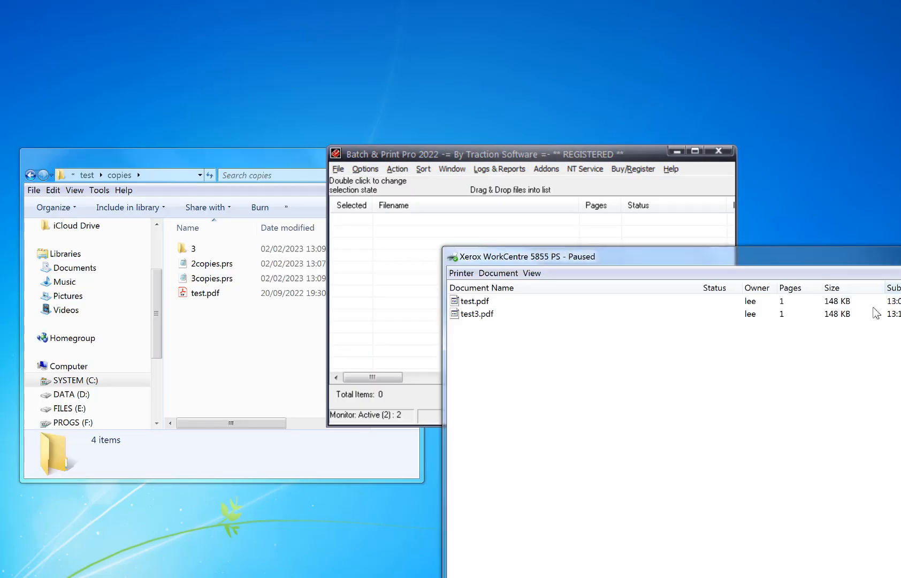
{"action": "right_click", "coordinate": [470, 315]}
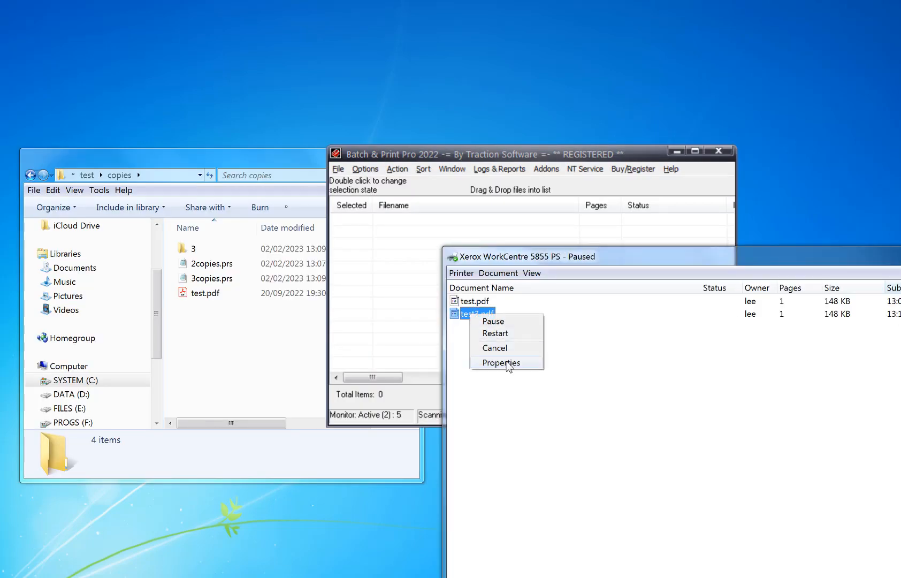
{"action": "left_click", "coordinate": [495, 362]}
{"action": "left_click", "coordinate": [741, 304]}
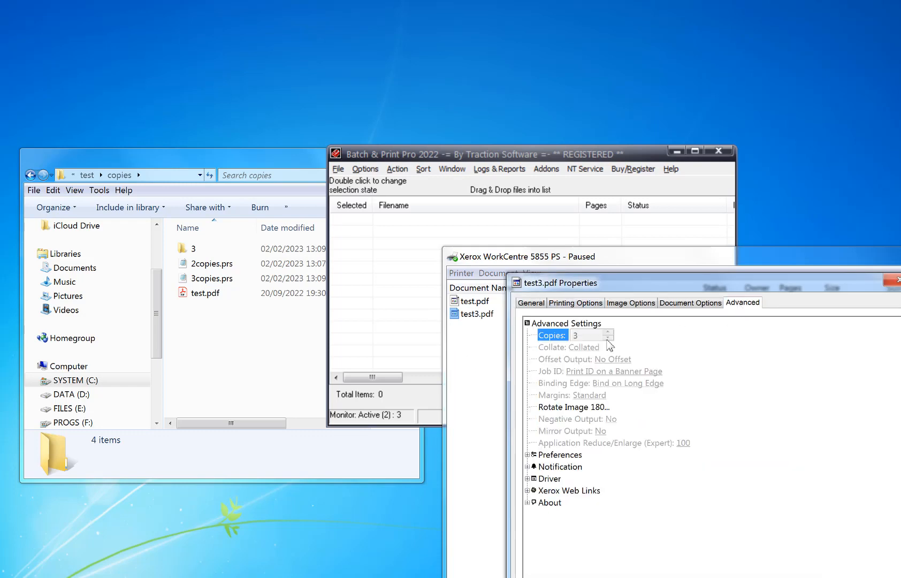
{"action": "left_click", "coordinate": [892, 279]}
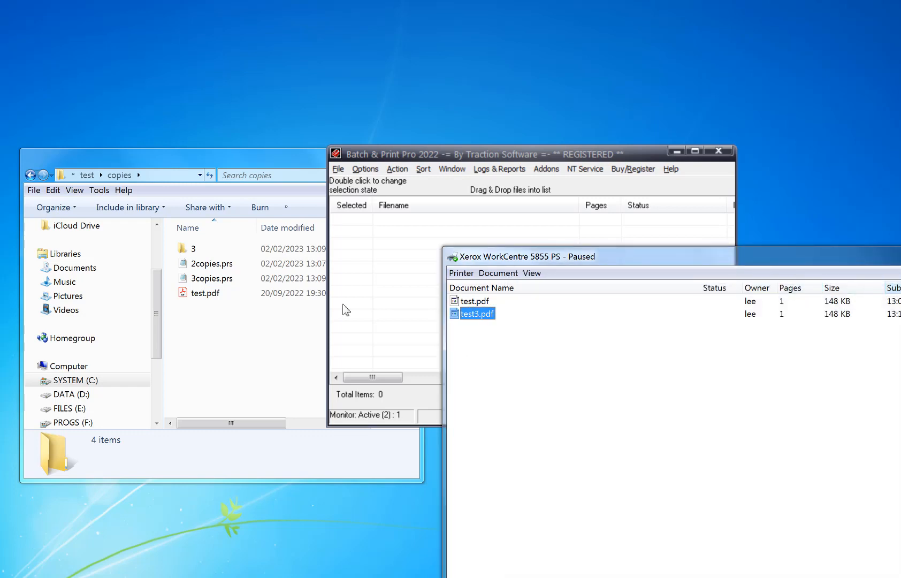
Rename test.pdf in the C:\test\copies folder to test2.pdf
{"action": "left_click", "coordinate": [264, 326]}
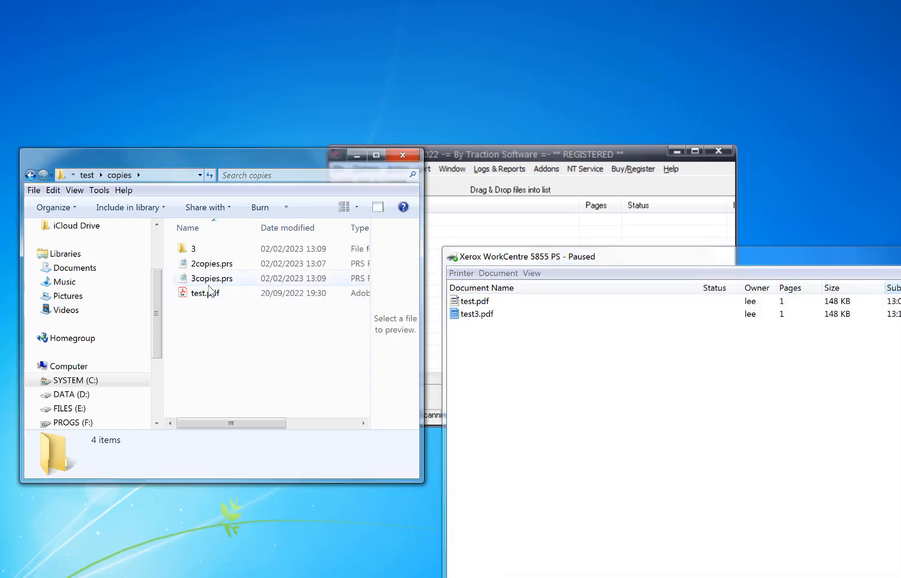
{"action": "left_click", "coordinate": [205, 296]}
{"action": "left_click", "coordinate": [205, 298]}
{"action": "key", "text": "Right"}
{"action": "type", "text": "2"}
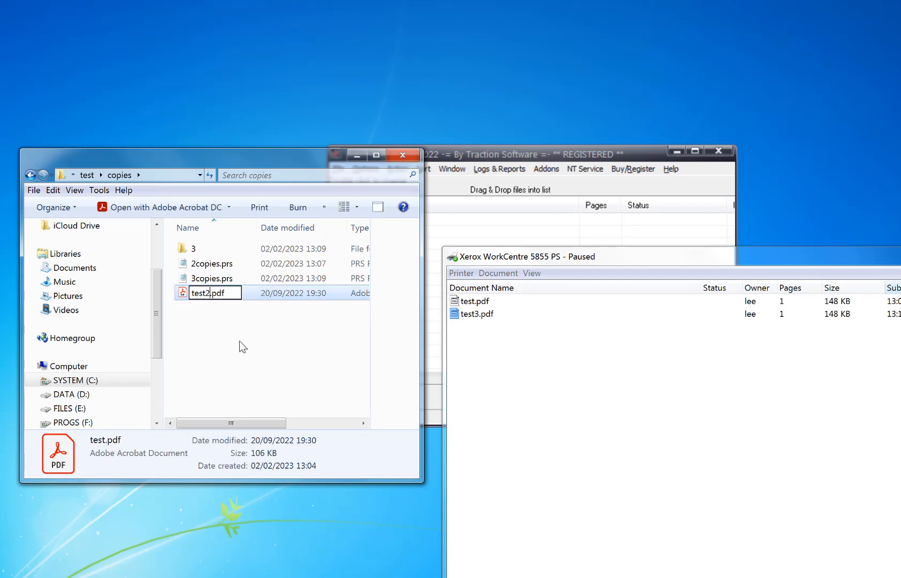
{"action": "left_click", "coordinate": [239, 346]}
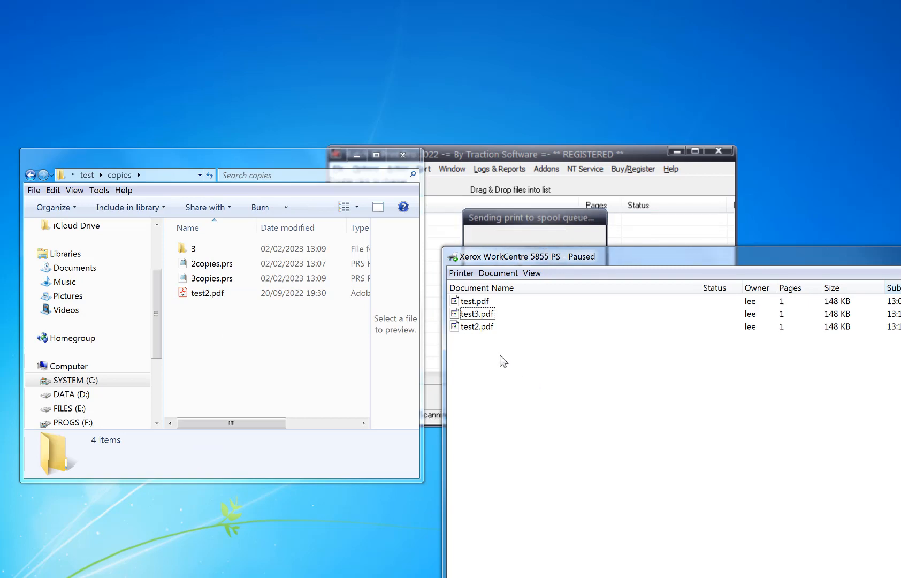
Examine the copies setting in the advanced properties of the test2.pdf print job
{"action": "right_click", "coordinate": [485, 327]}
{"action": "left_click", "coordinate": [517, 374]}
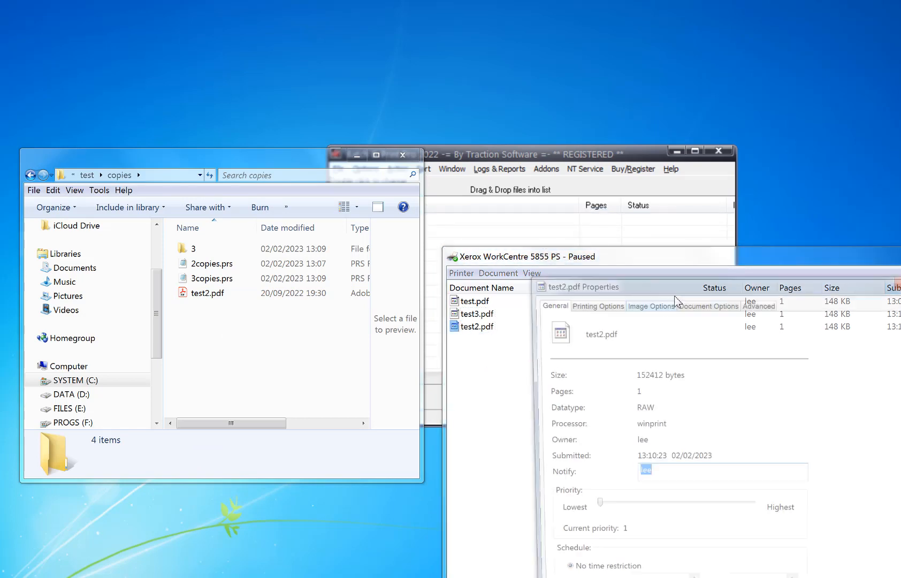
{"action": "left_click", "coordinate": [761, 305]}
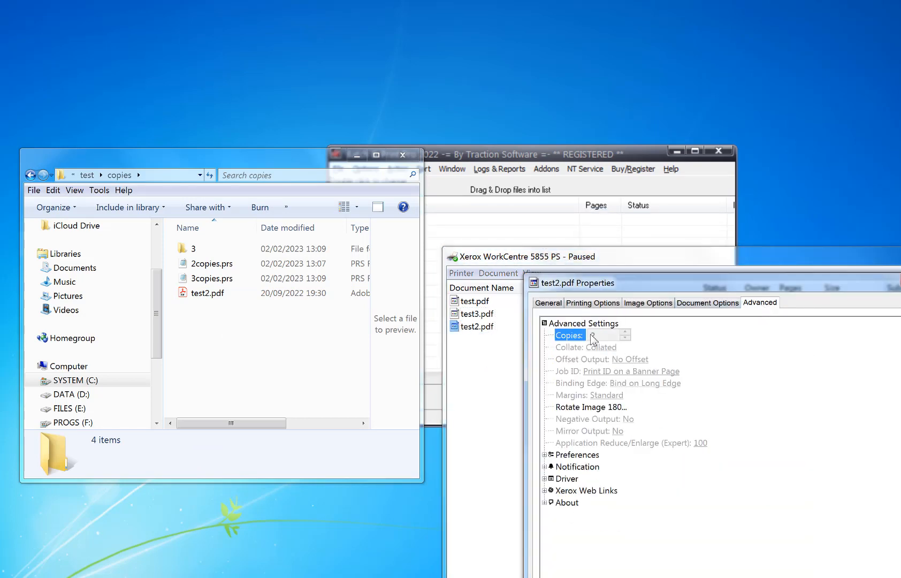
{"action": "left_click", "coordinate": [900, 280]}
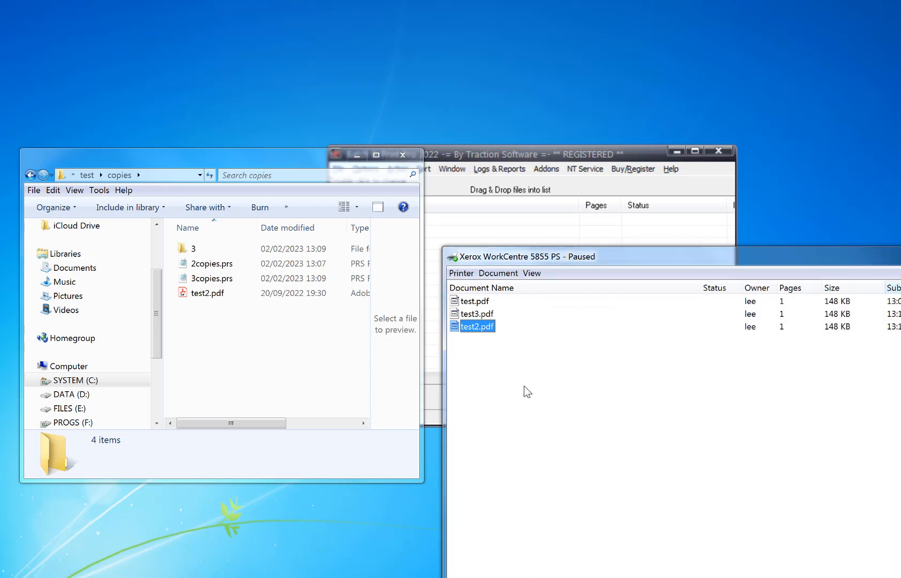